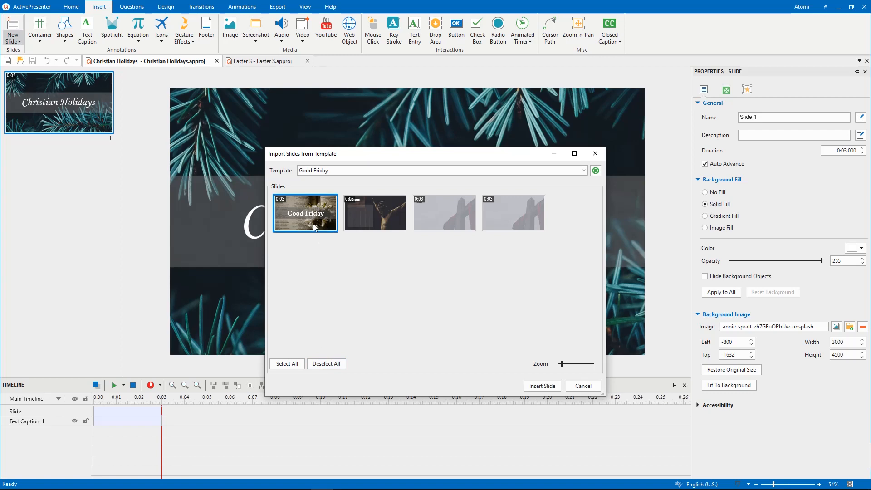
Insert all four slides of the Good Friday template after the Christian Holidays title slide.
left_click(369, 219, "ctrl")
left_click(440, 216, "ctrl")
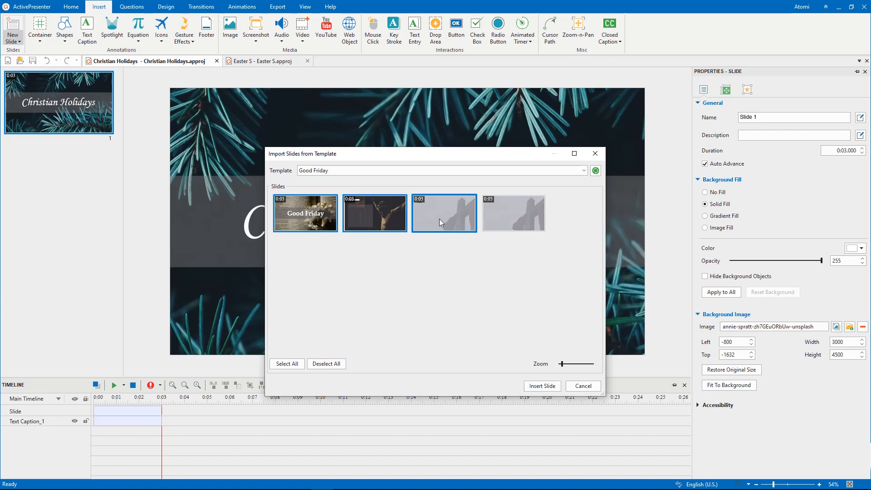
left_click_drag(562, 364, 570, 364)
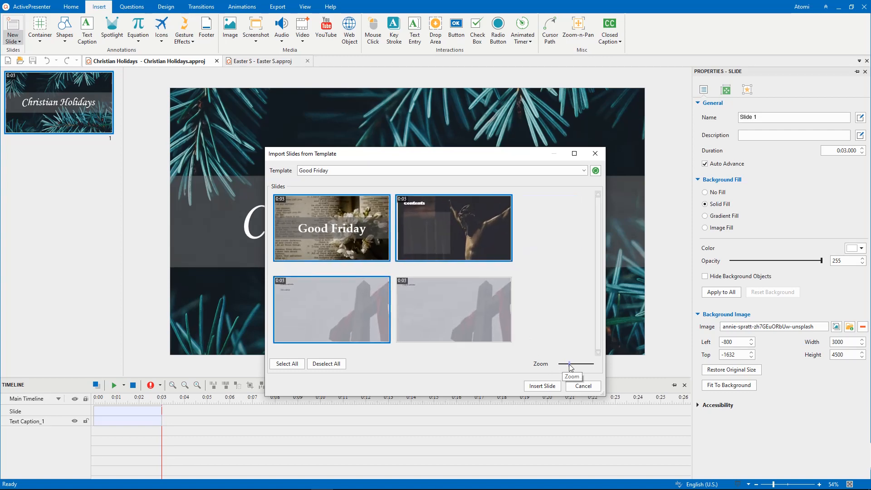
left_click(501, 325)
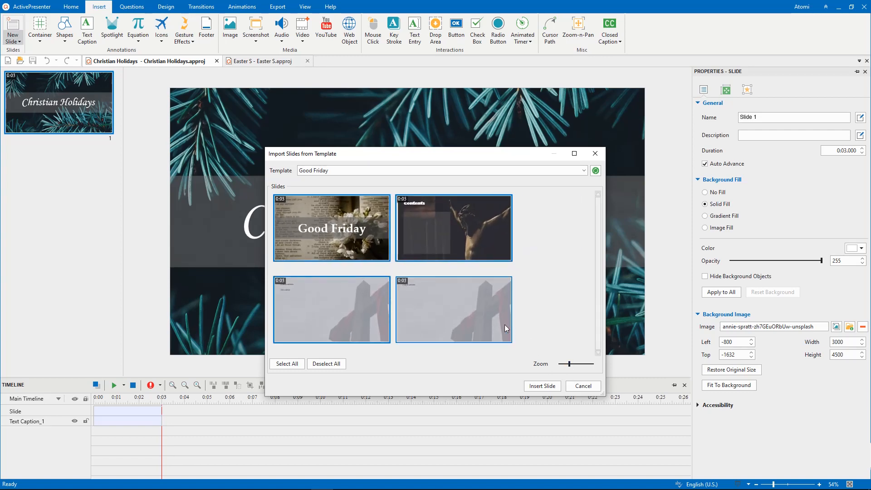
left_click(543, 386)
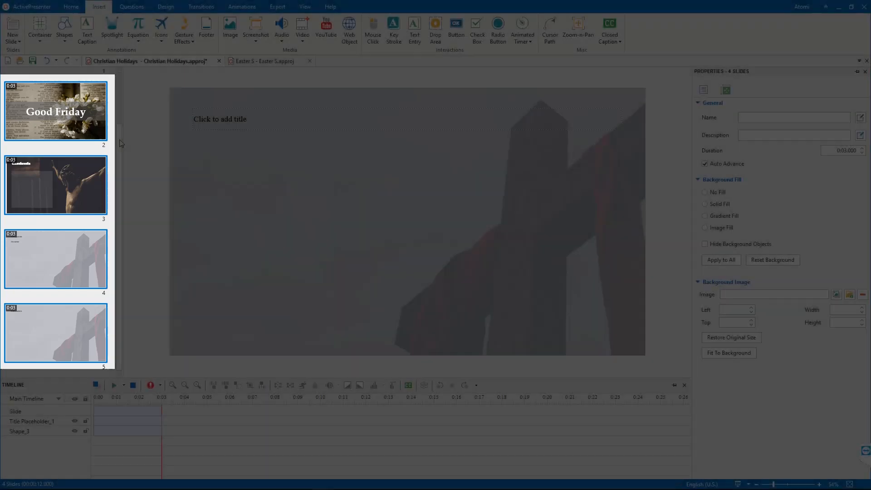
left_click_drag(120, 143, 123, 181)
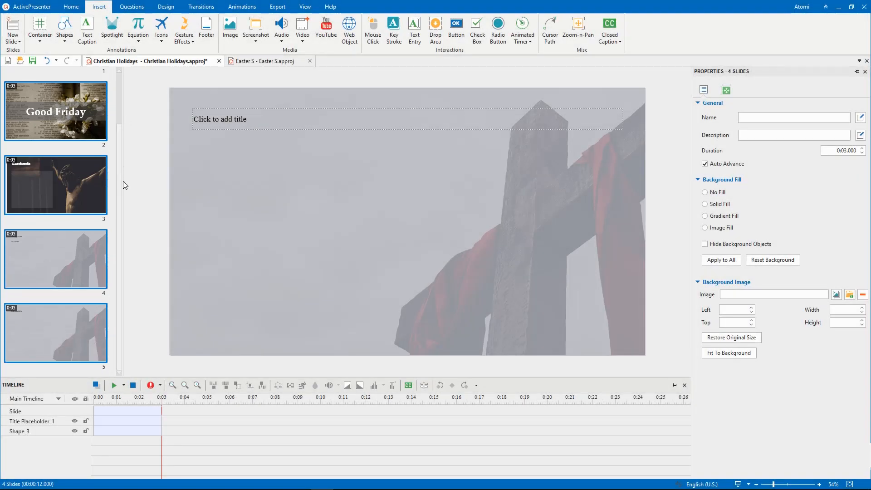
Set up inserting slides from images after slide 5, adding Christmas candy, Christmas cards, Dates, Easter Bunny, Egg drawing and Good Friday.
left_click(73, 345)
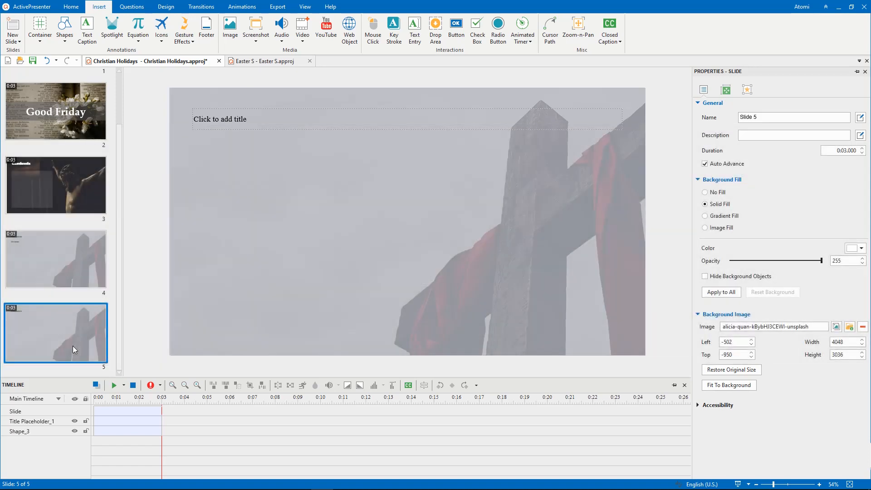
left_click(13, 38)
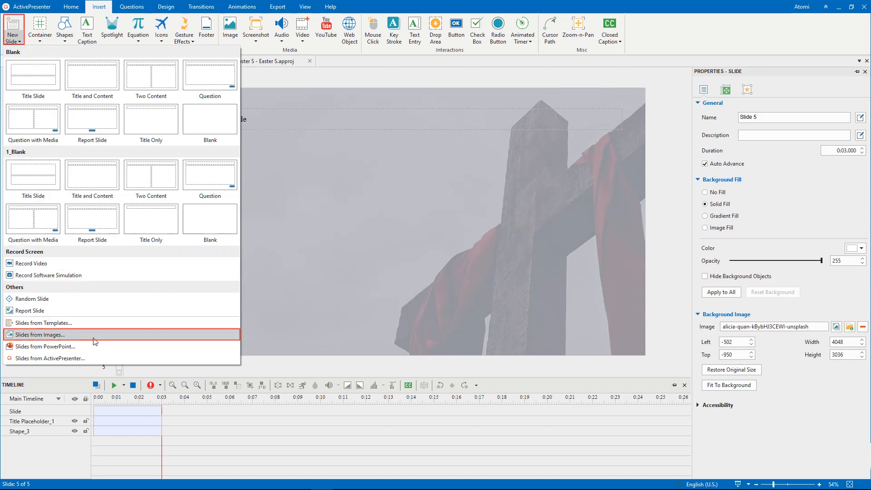
left_click(93, 336)
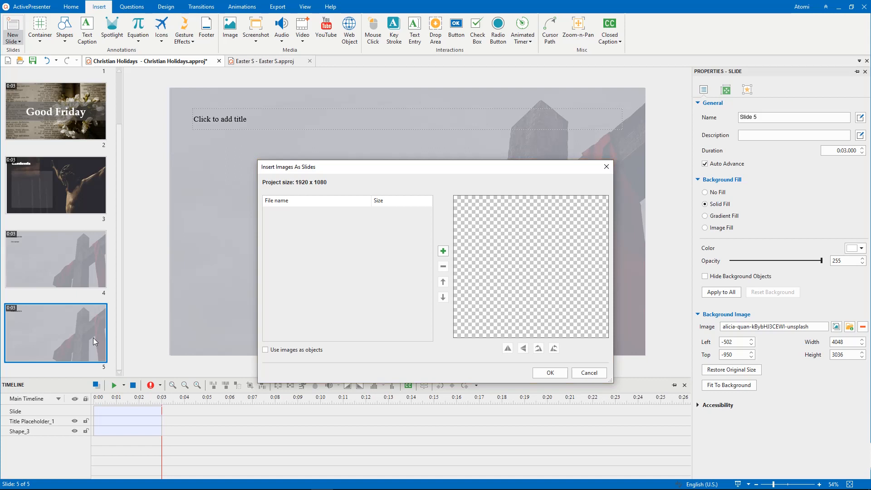
left_click(443, 251)
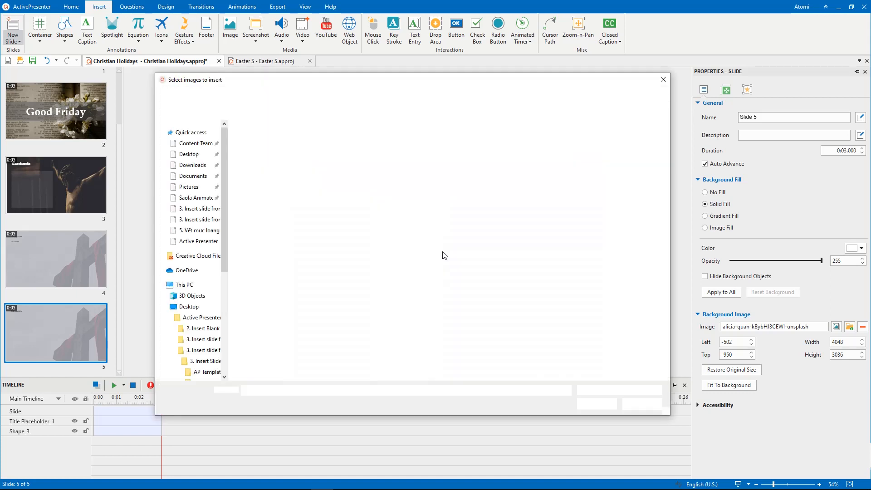
left_click(319, 158)
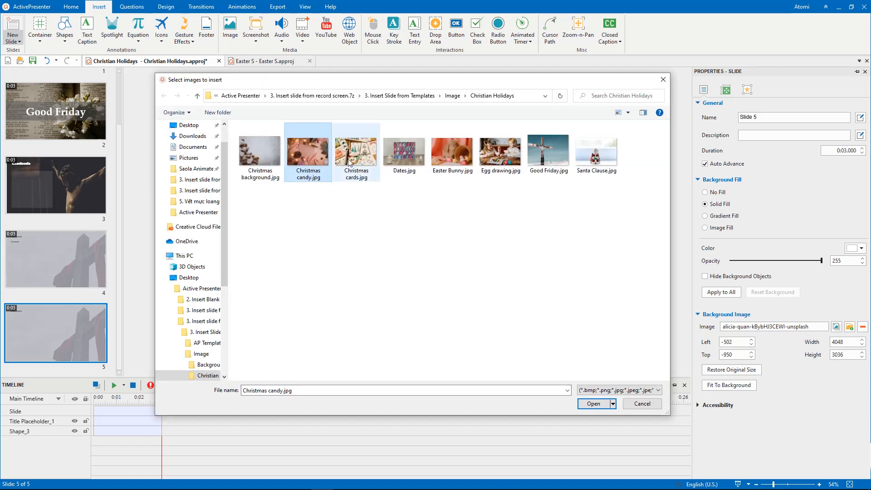
left_click(361, 159, "ctrl")
left_click(406, 161, "ctrl")
left_click(441, 163, "ctrl")
left_click(494, 166, "ctrl")
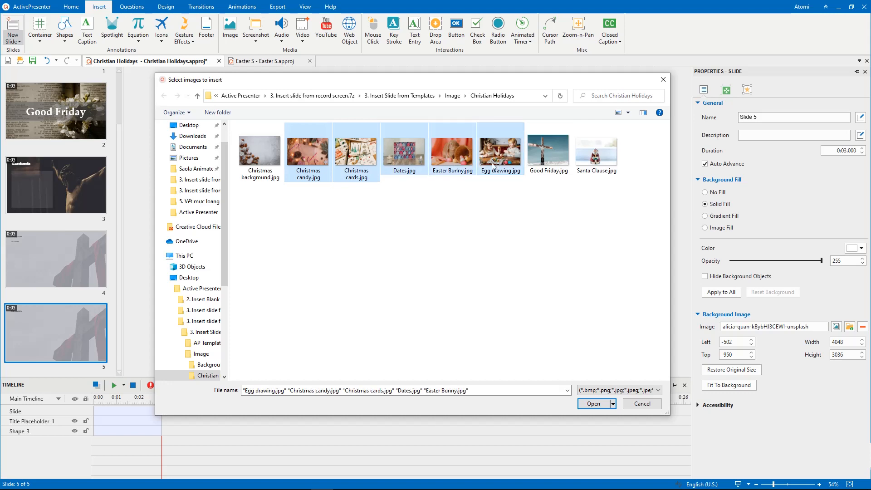
left_click(553, 162, "ctrl")
left_click(594, 403)
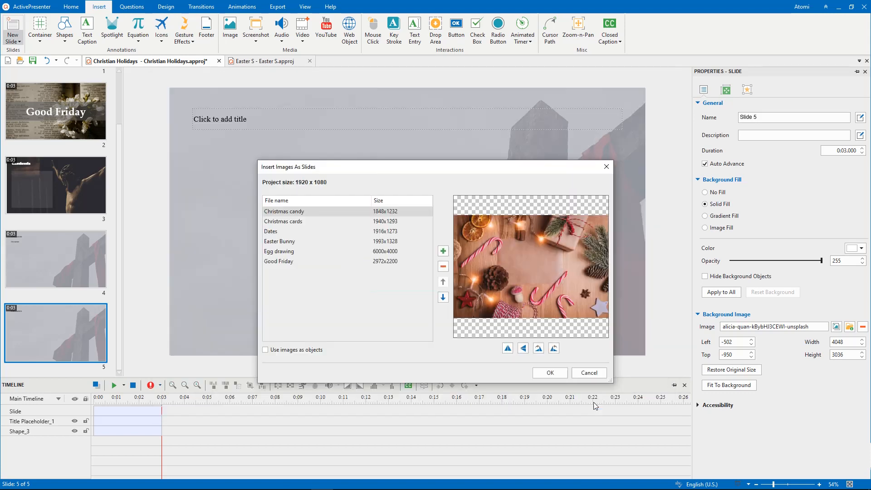
Remove the Dates and Egg drawing images from the list of images to insert.
left_click(381, 223)
left_click(385, 232)
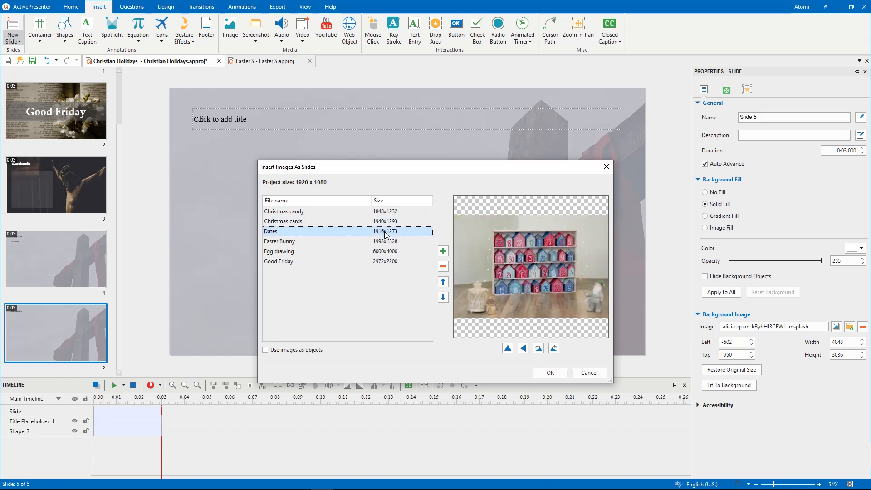
left_click(443, 267)
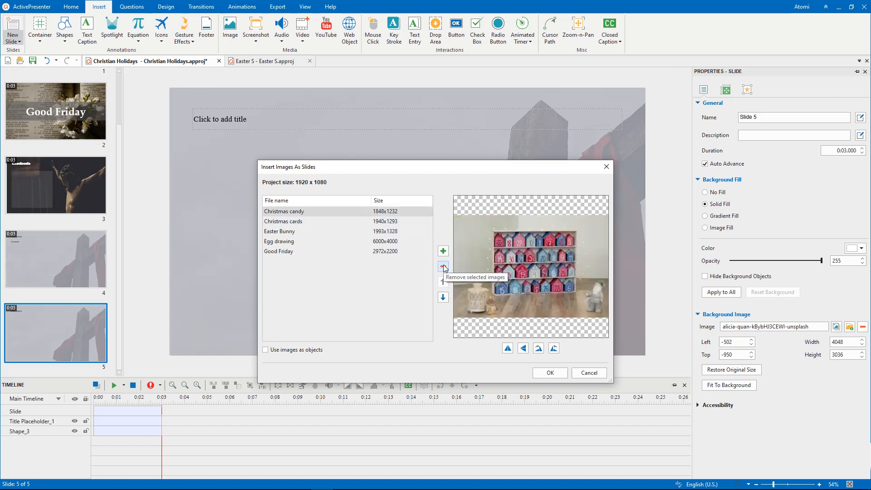
left_click(393, 233)
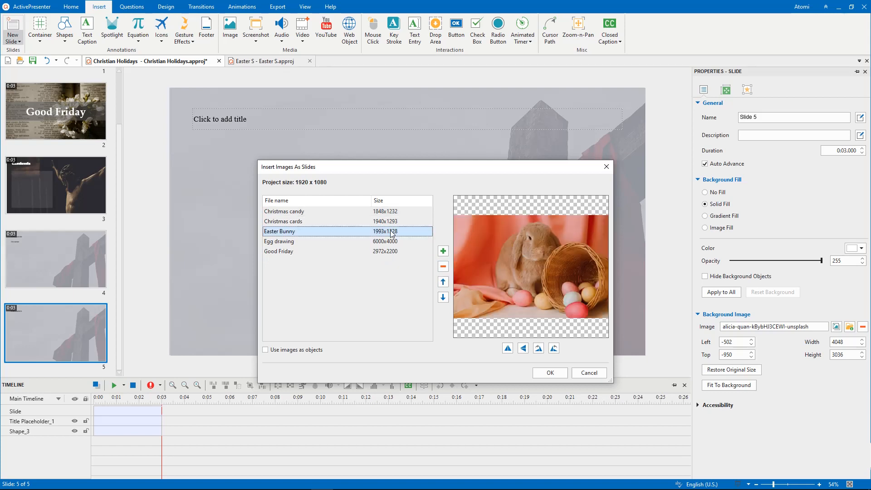
left_click(392, 243)
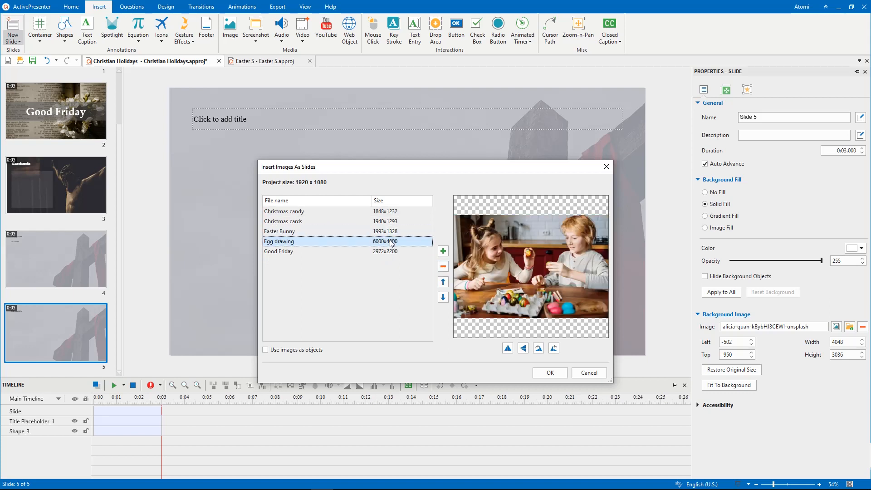
left_click(443, 267)
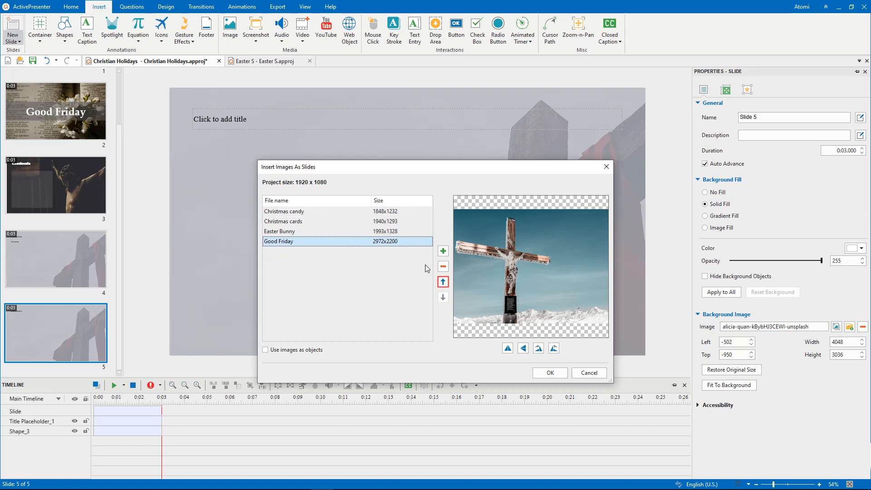
Reorder the images so Good Friday is second and Christmas cards comes last.
left_click(443, 282)
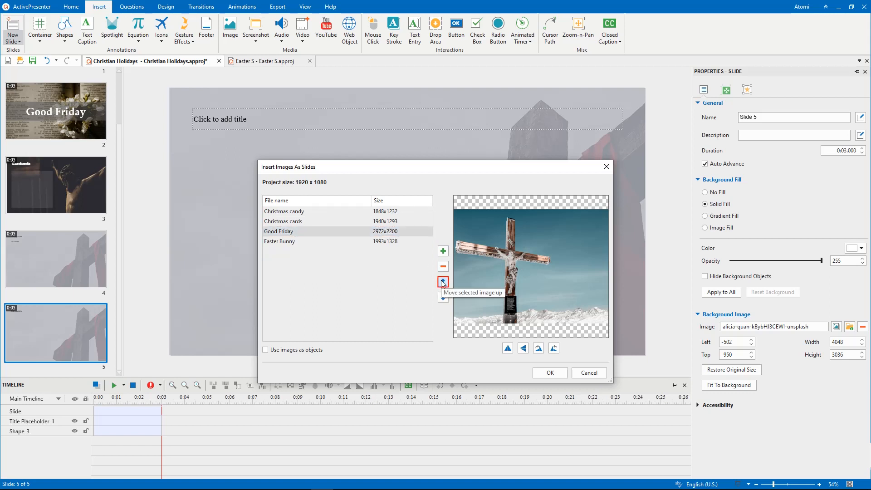
left_click(444, 282)
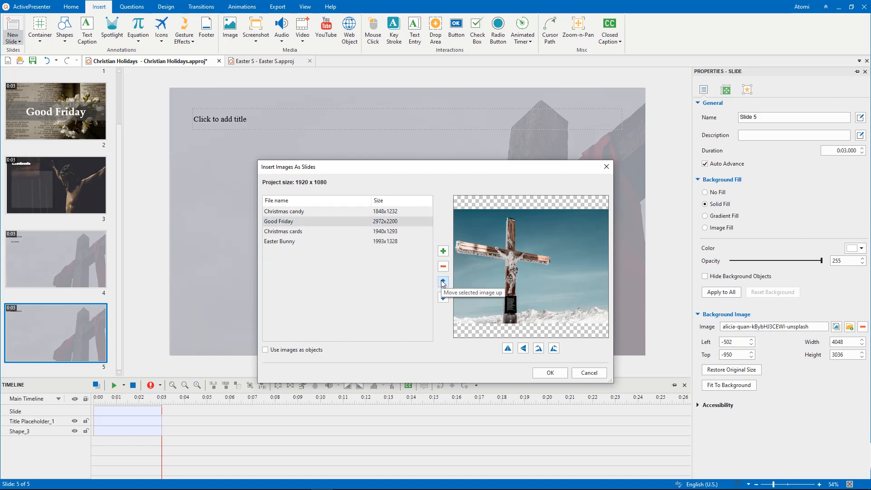
left_click(391, 233)
left_click(447, 297)
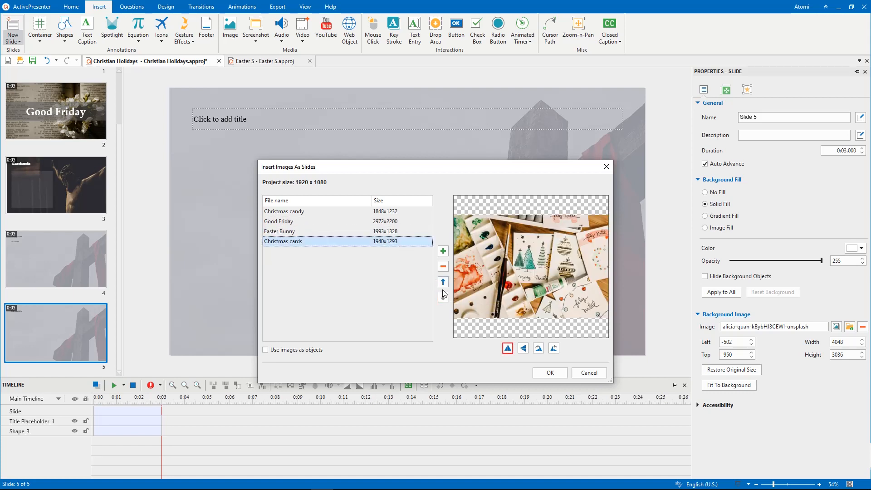
Try flipping the Christmas cards image horizontally and vertically and rotating it, reverting each change.
left_click(509, 348)
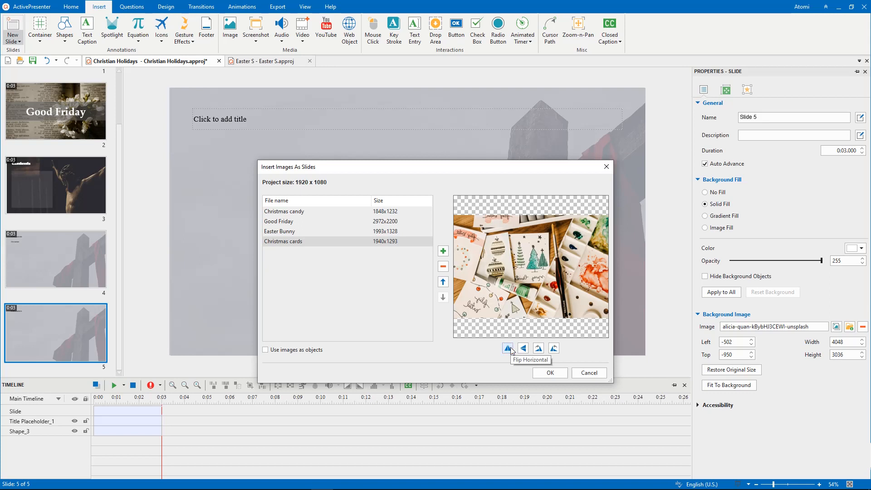
left_click(509, 349)
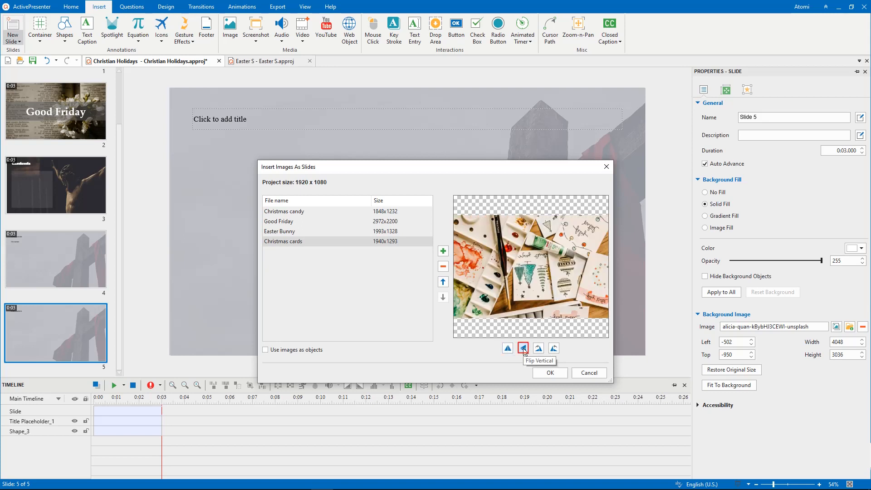
left_click(523, 348)
left_click(523, 348)
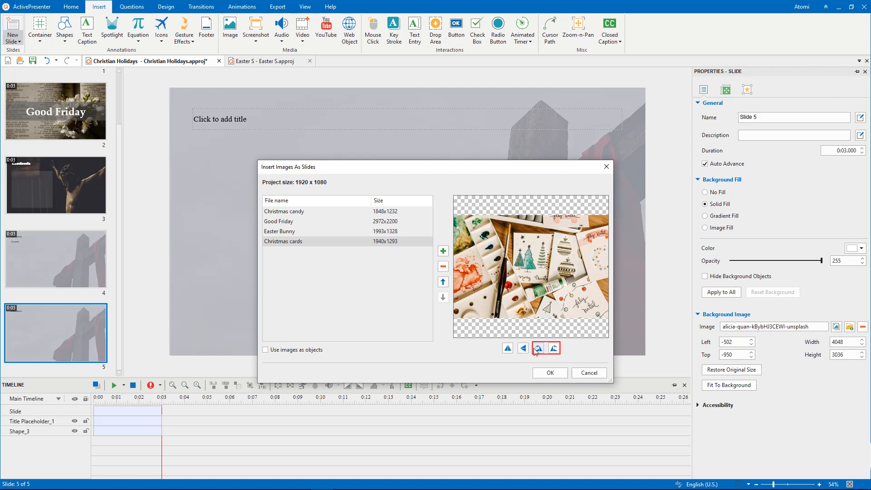
left_click(539, 348)
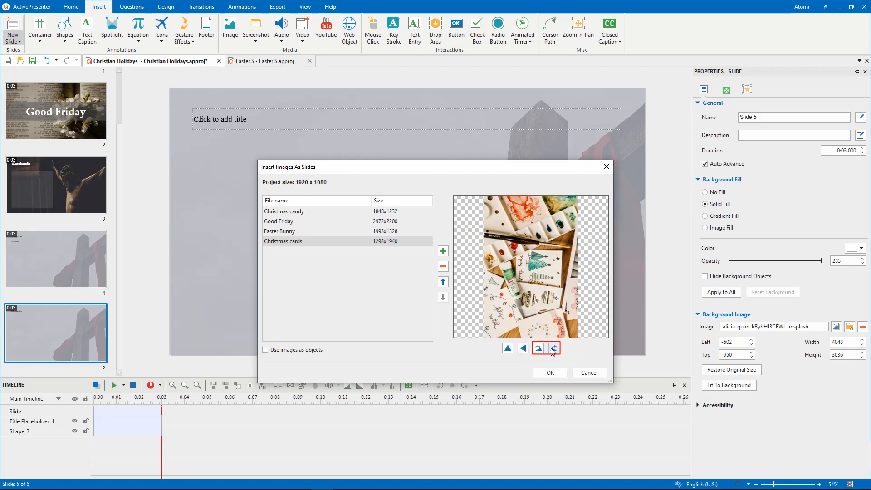
left_click(553, 349)
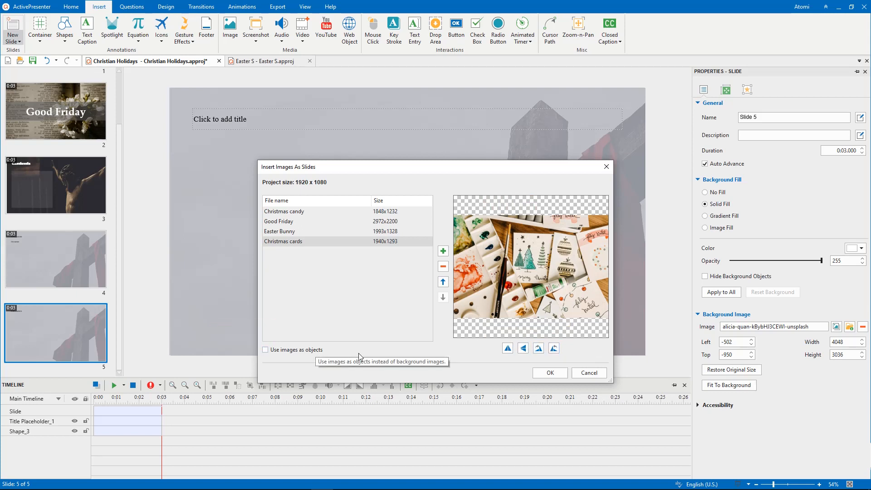
Insert the four listed images as slide backgrounds and select the new Christmas cards slide.
left_click(546, 374)
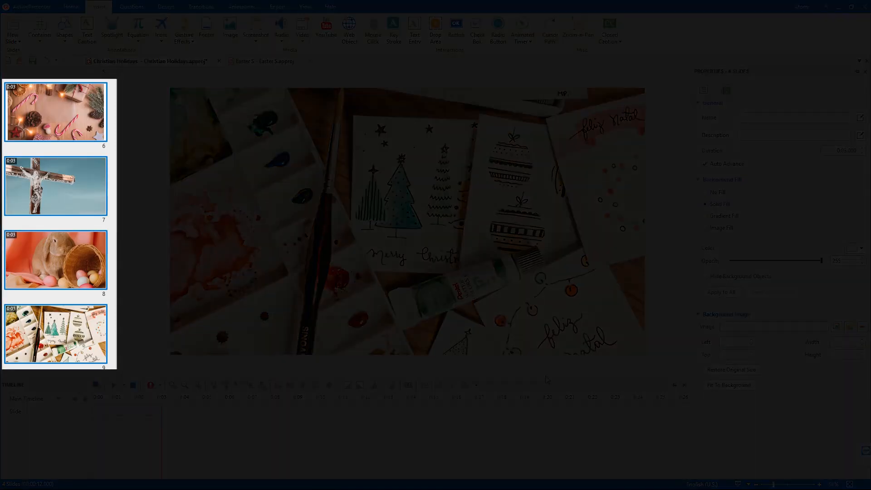
left_click(84, 331)
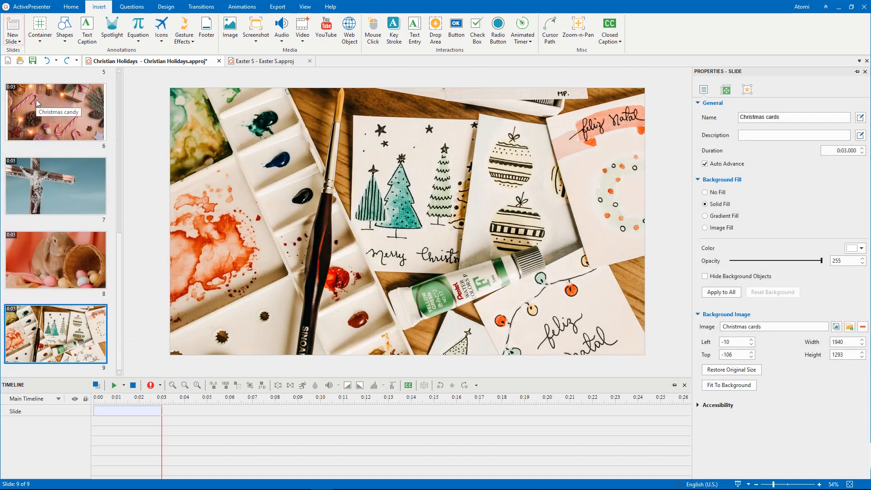
Import the slides from Easter.pptx after slide 9, using Scale to Fit with all objects scaled.
left_click(17, 46)
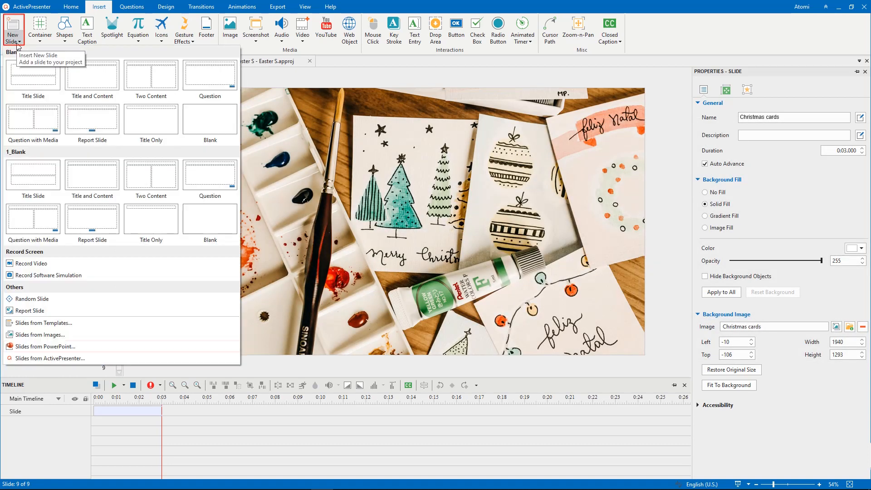
left_click(99, 347)
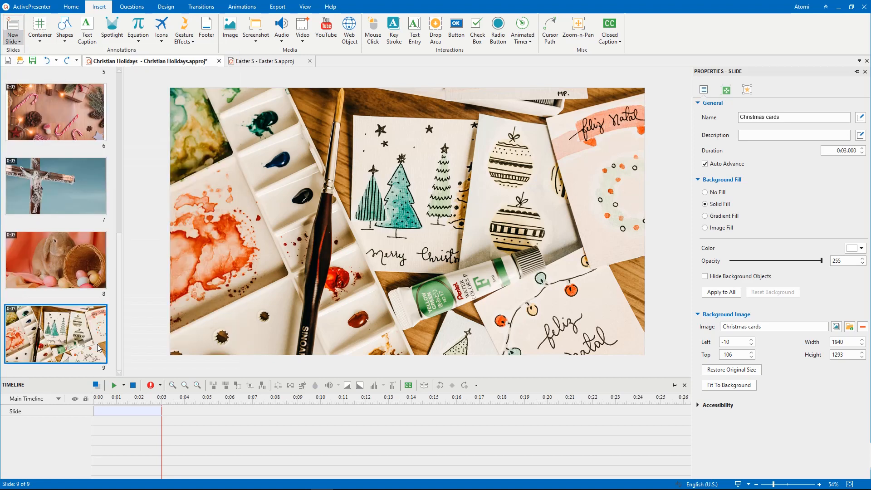
left_click(169, 86)
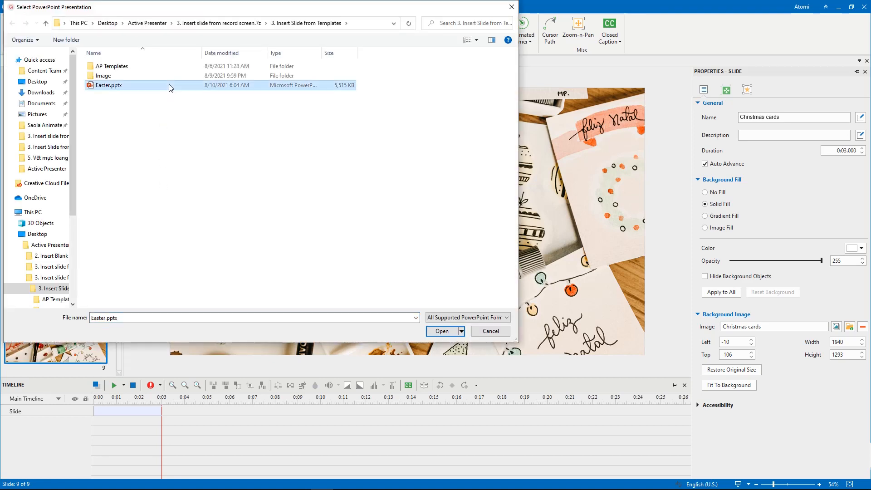
left_click(427, 332)
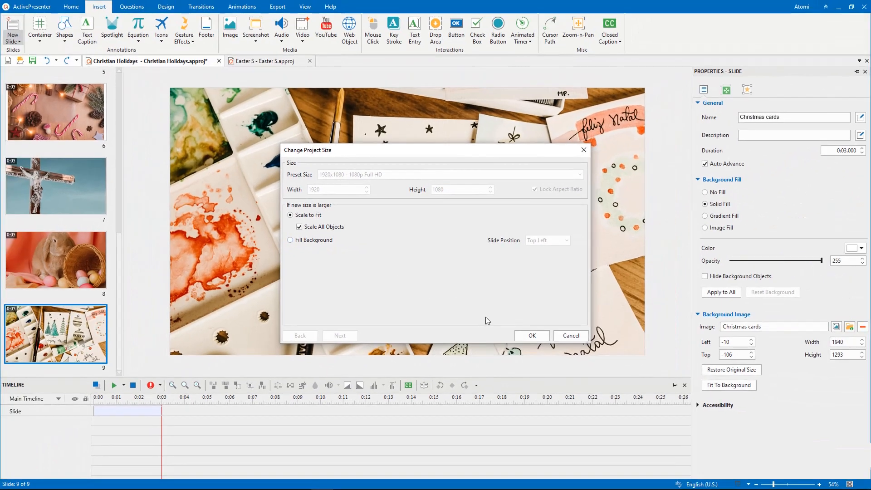
left_click(516, 336)
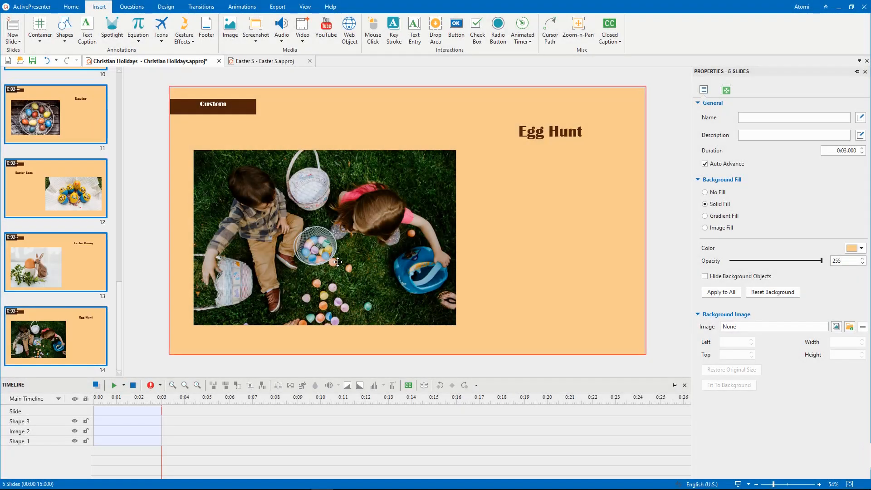
Look through the imported slides 12 to 14, then switch to the open Easter S project.
left_click(75, 190)
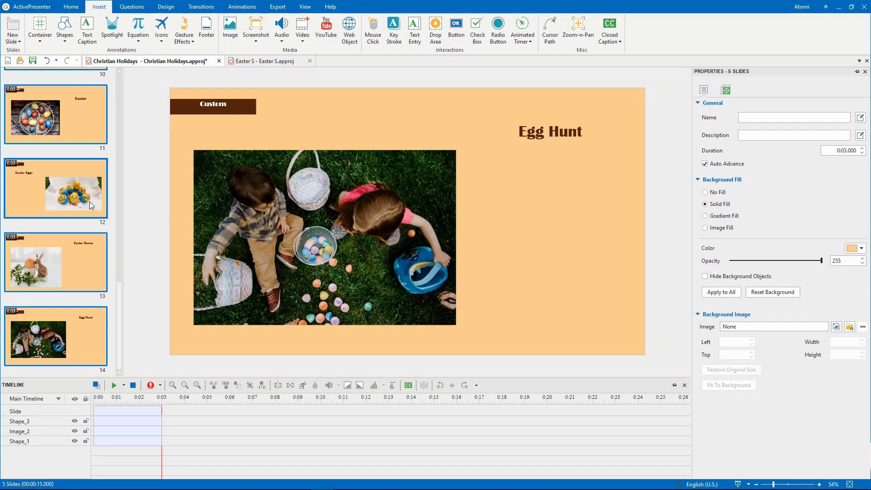
left_click(75, 251)
left_click(75, 329)
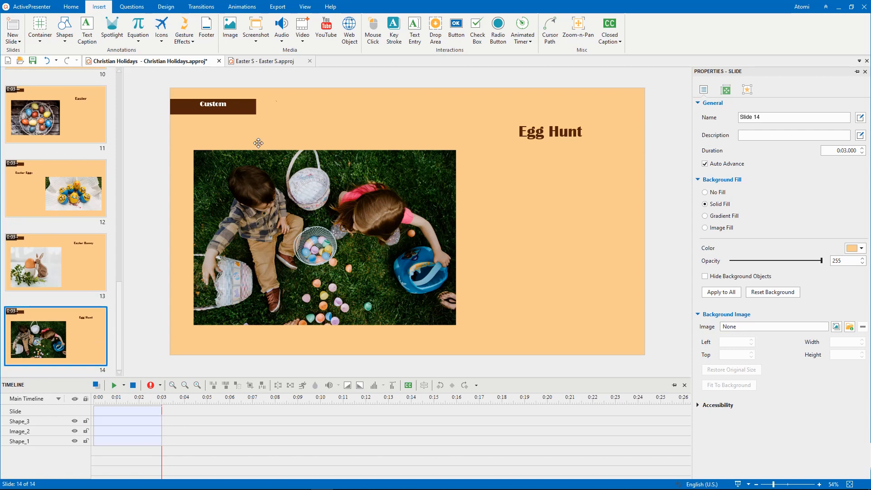
left_click(275, 61)
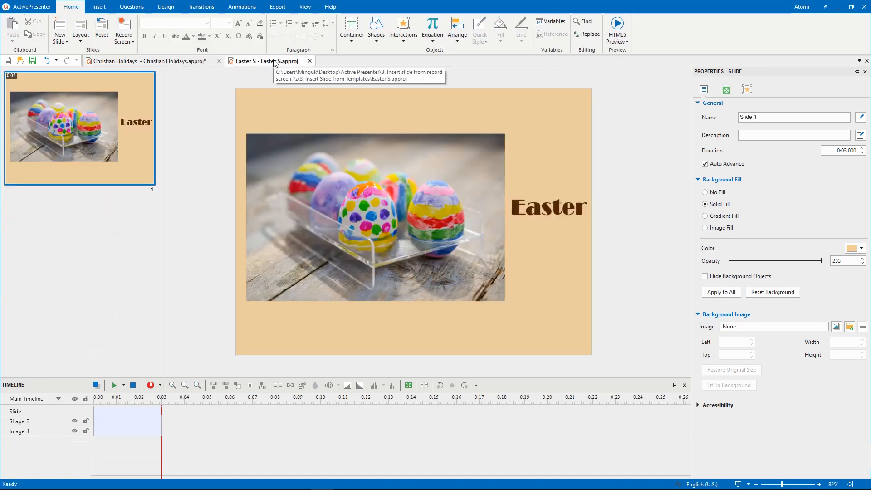
Start importing Easter.pptx into the Easter S project, choosing Crop as the way to handle the smaller size.
left_click(66, 42)
left_click(72, 431)
left_click(108, 84)
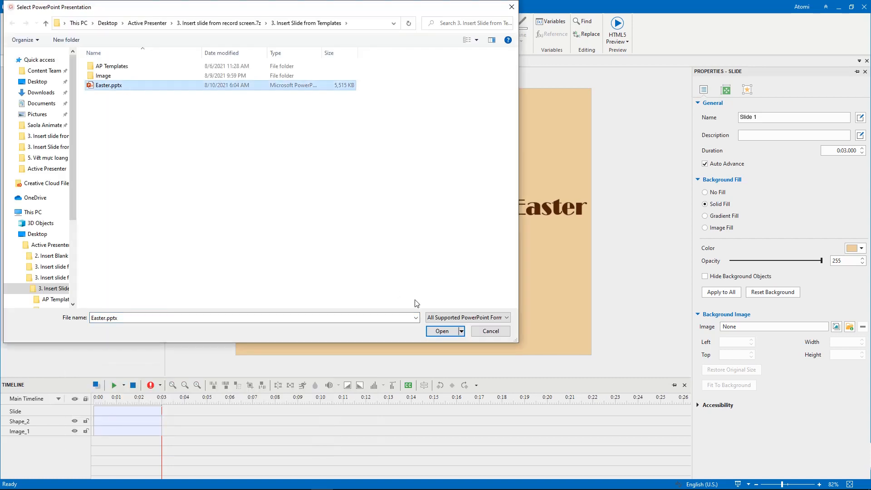
left_click(438, 333)
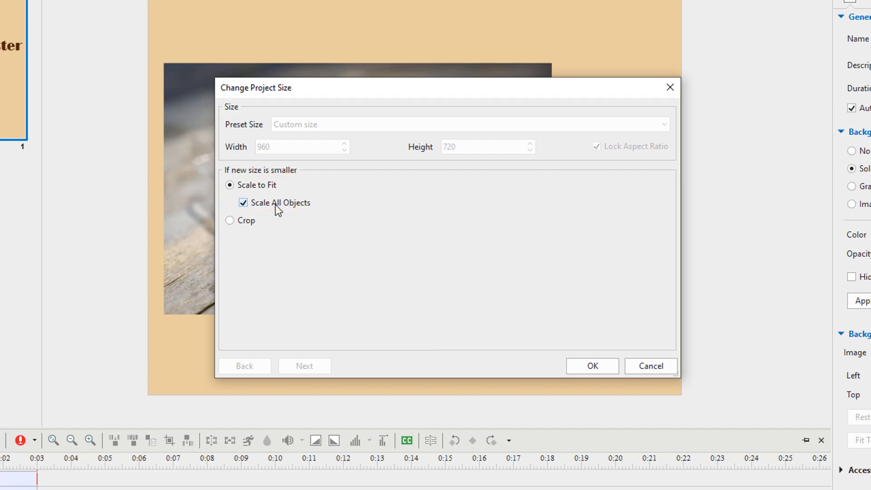
left_click(246, 221)
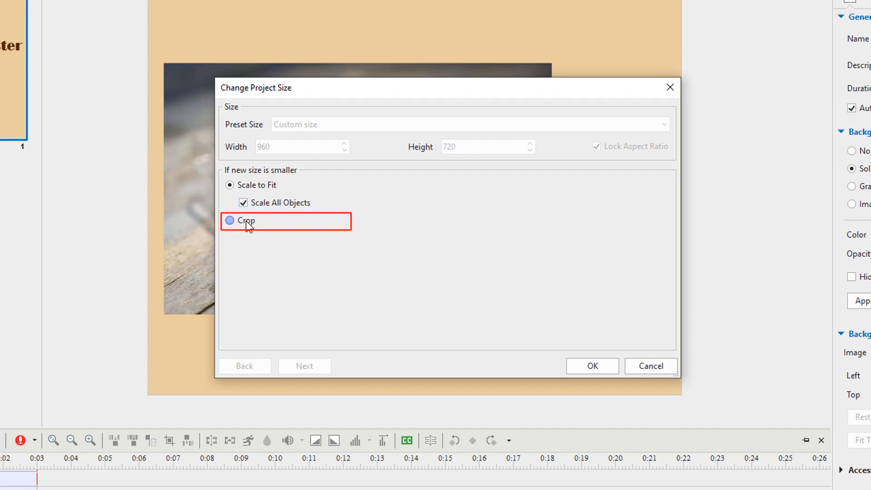
left_click(305, 367)
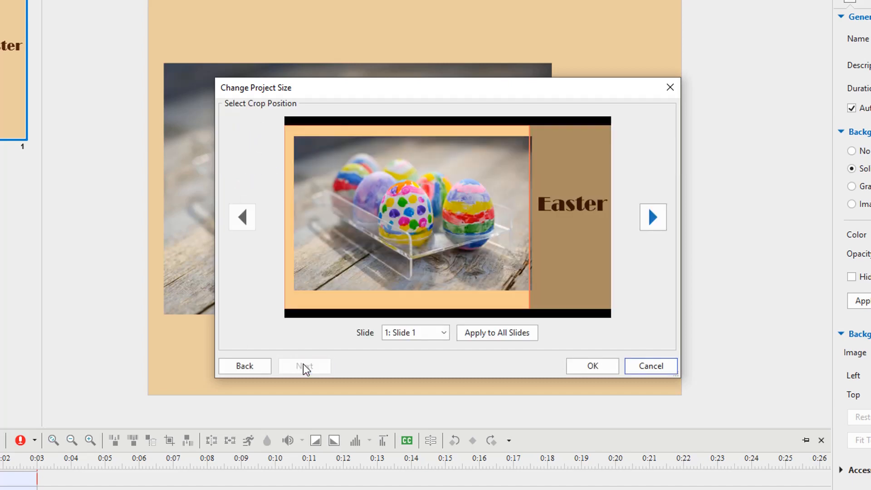
Shift slide 1's crop area slightly to the right, apply slide 2's crop position to all slides, and complete the import.
left_click_drag(470, 290, 481, 288)
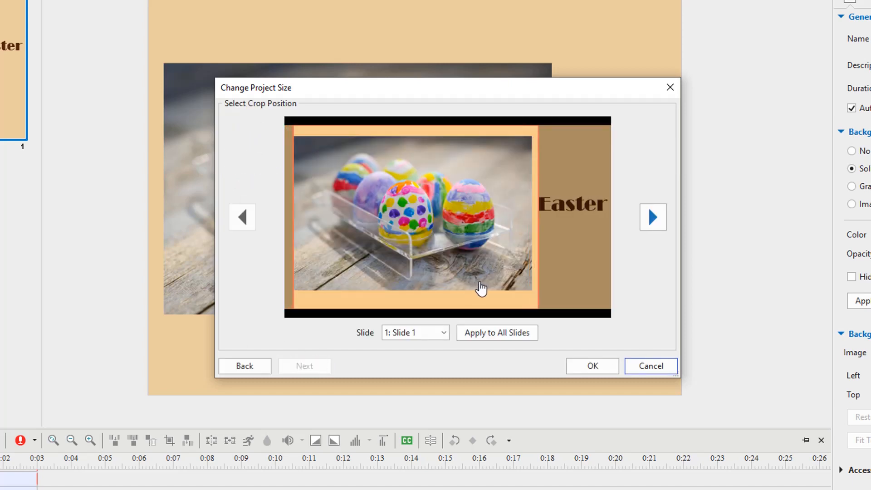
left_click(445, 334)
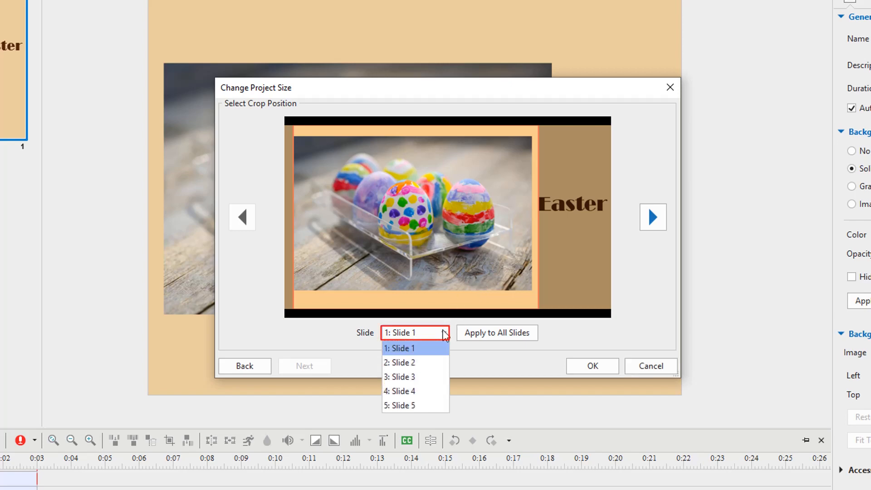
left_click(437, 363)
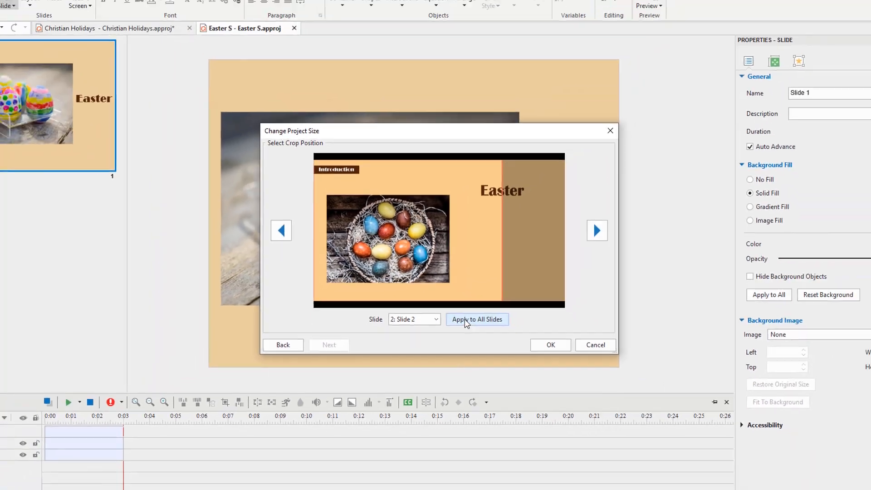
left_click(465, 320)
left_click(550, 345)
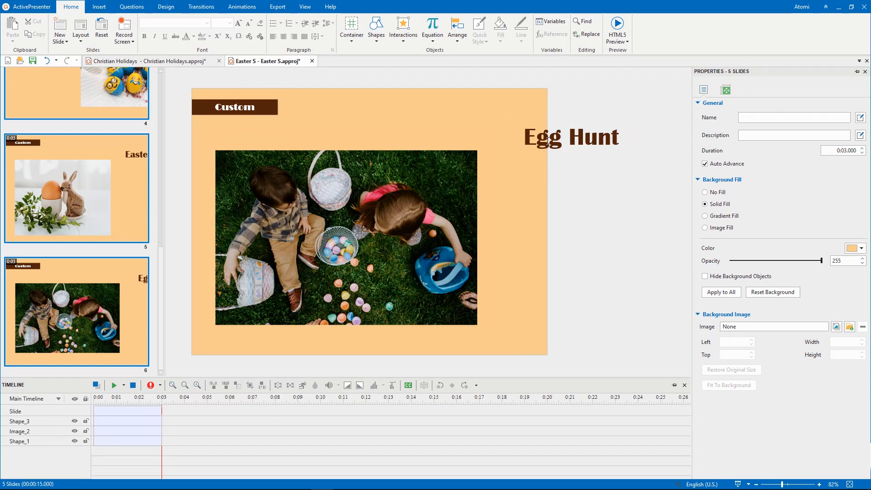
Move the Egg Hunt title left so it sits fully on slide 6, and return to the Christian Holidays project.
left_click(549, 141)
left_click_drag(540, 116, 428, 113)
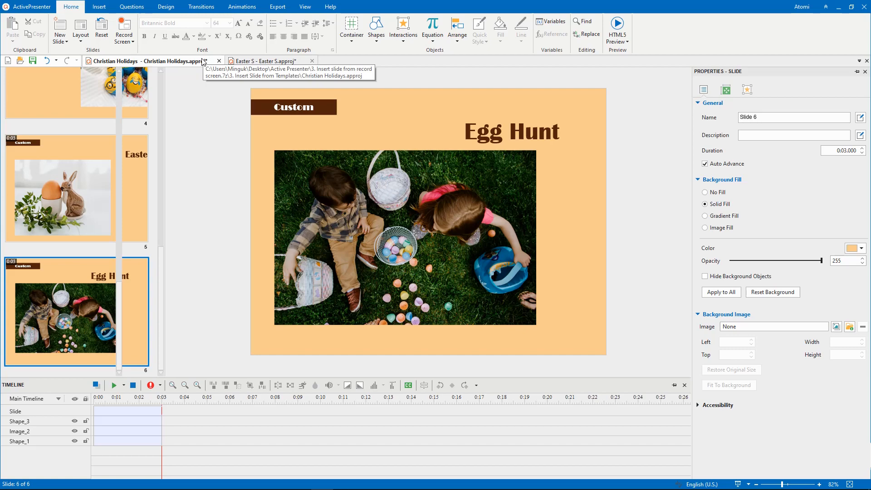
left_click(203, 62)
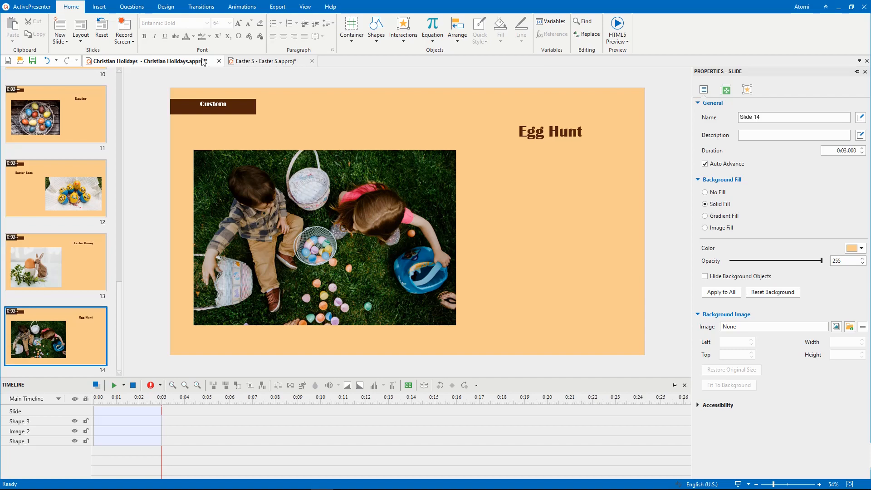
Insert both slides from the ActivePresenter project Christmas.approj after slide 14.
left_click(59, 38)
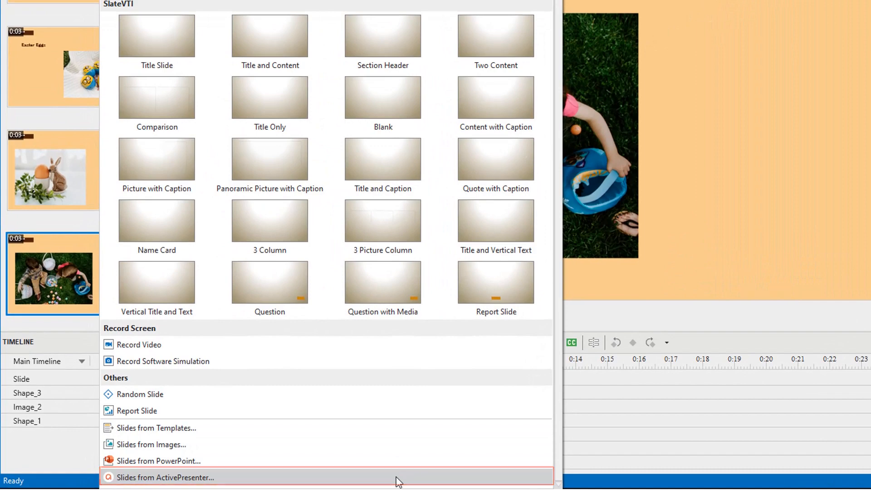
left_click(397, 480)
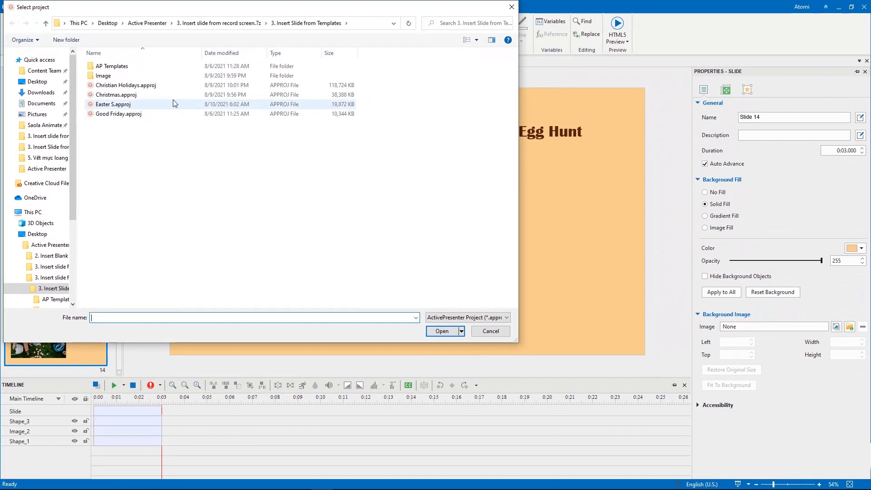
left_click(172, 96)
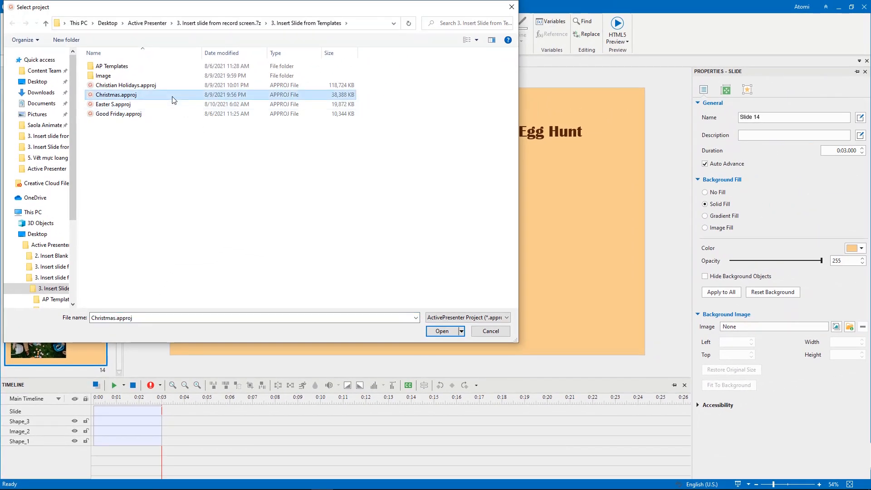
left_click(441, 331)
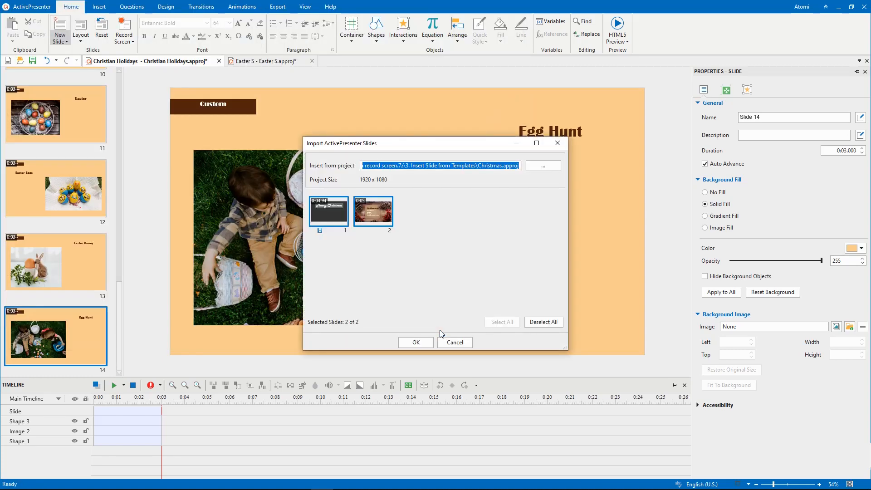
left_click(405, 343)
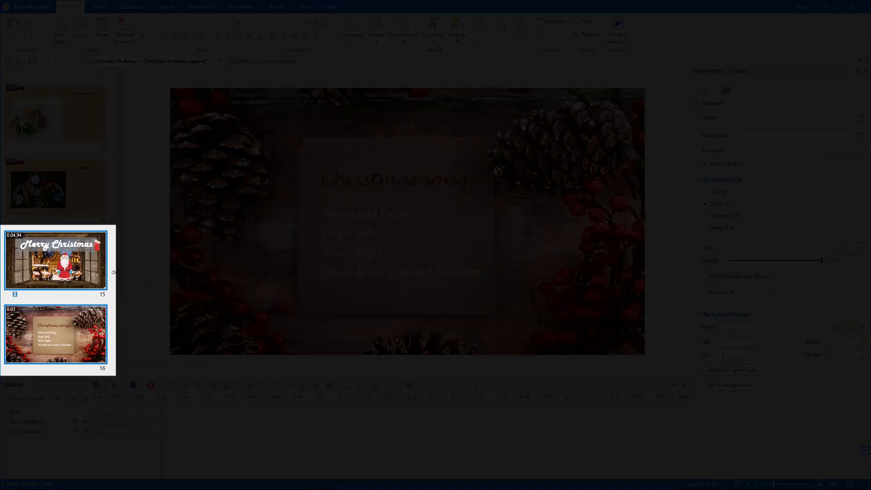
Preview the Merry Christmas slide up to about 4 seconds on its timeline, and view the Christmas songs slide.
left_click(91, 268)
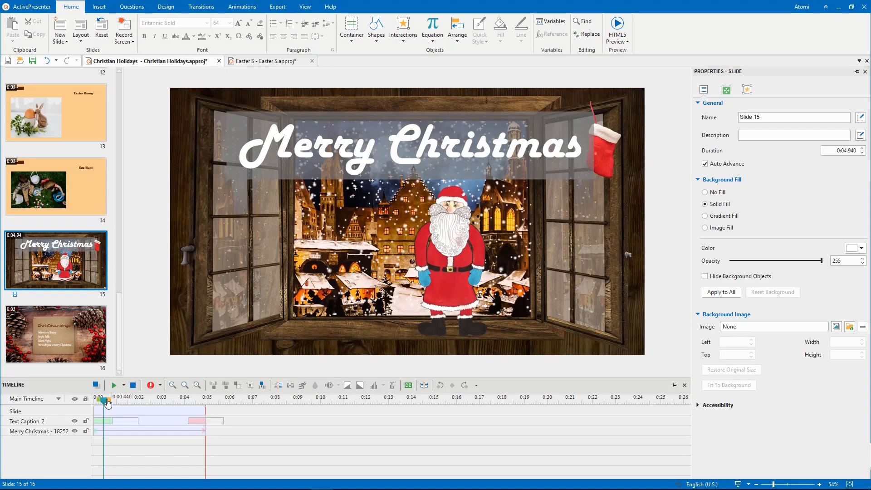
left_click_drag(107, 402, 188, 402)
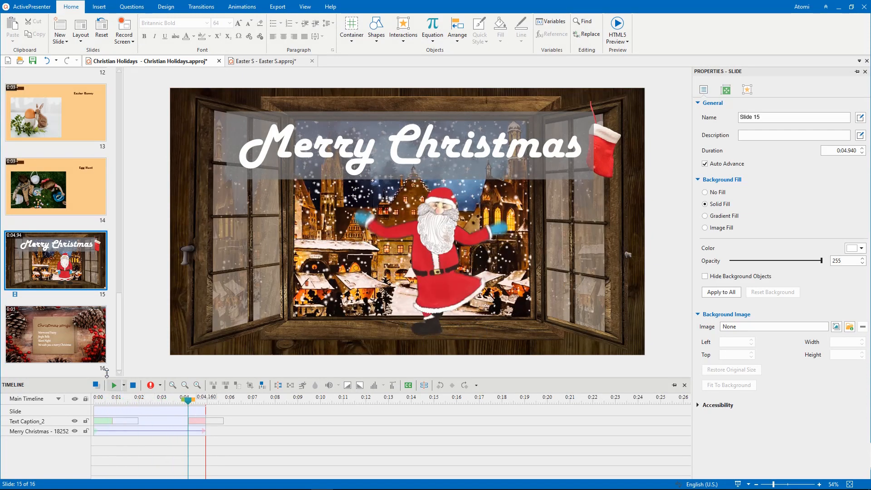
left_click(66, 343)
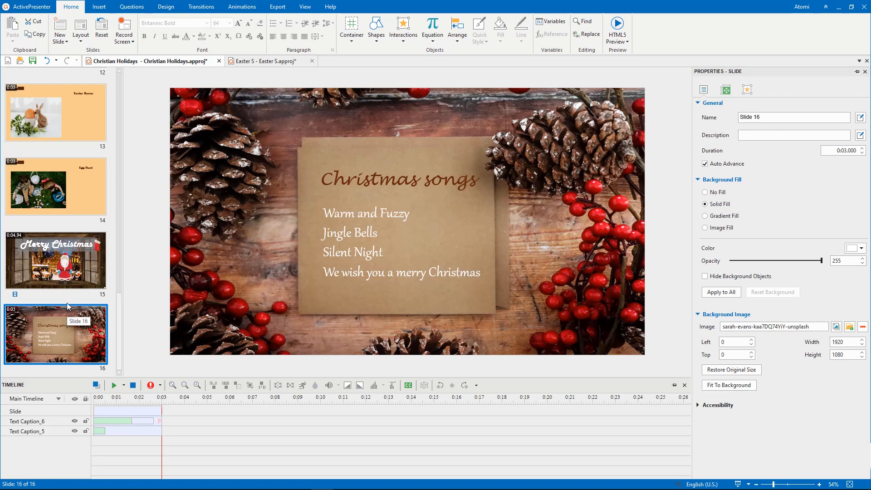
Copy slides 15 and 16 and paste them after slide 6 in the Easter S project.
left_click(69, 279)
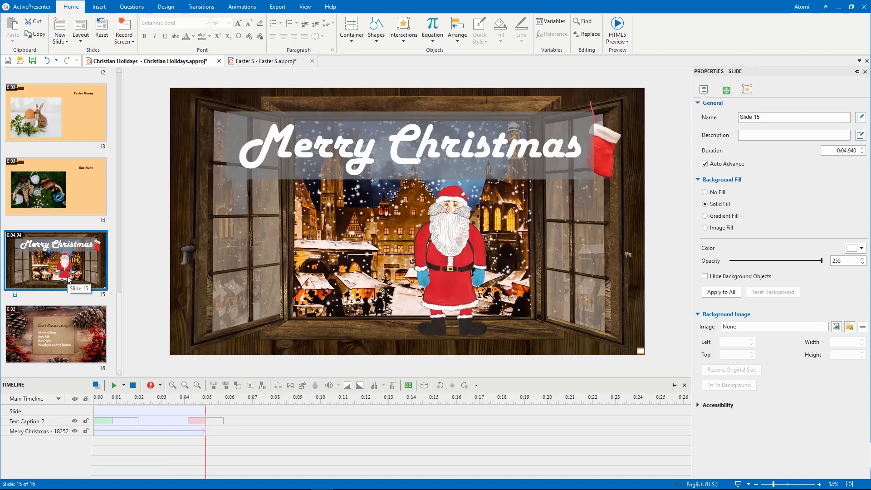
left_click(69, 335, "shift")
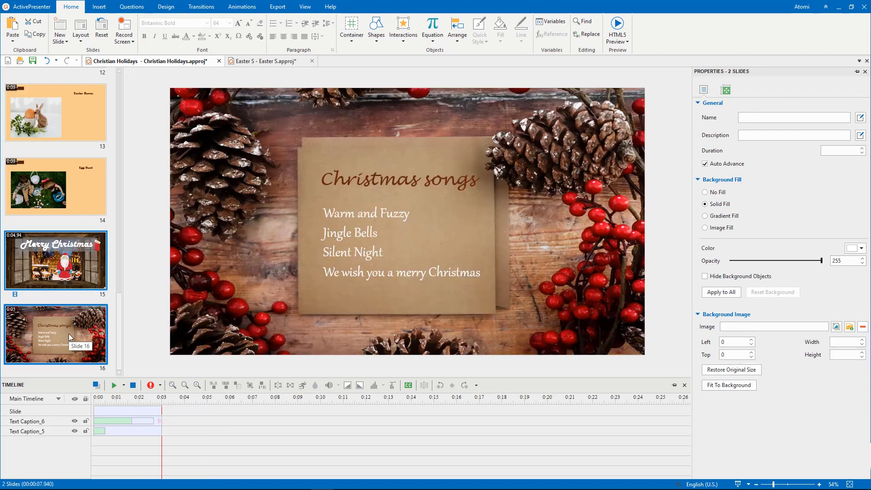
left_click(259, 61)
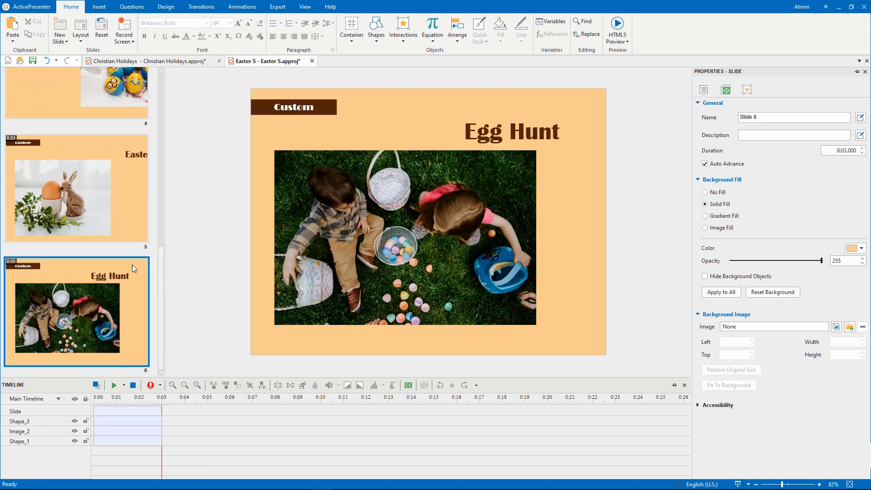
key("ctrl+v")
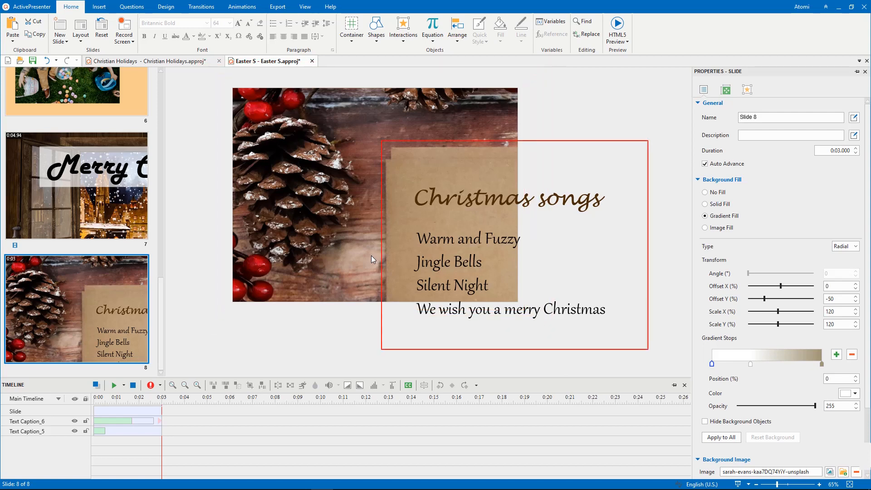
Move the song list caption slightly down on slide 8, and return to the Christian Holidays project.
left_click(431, 227)
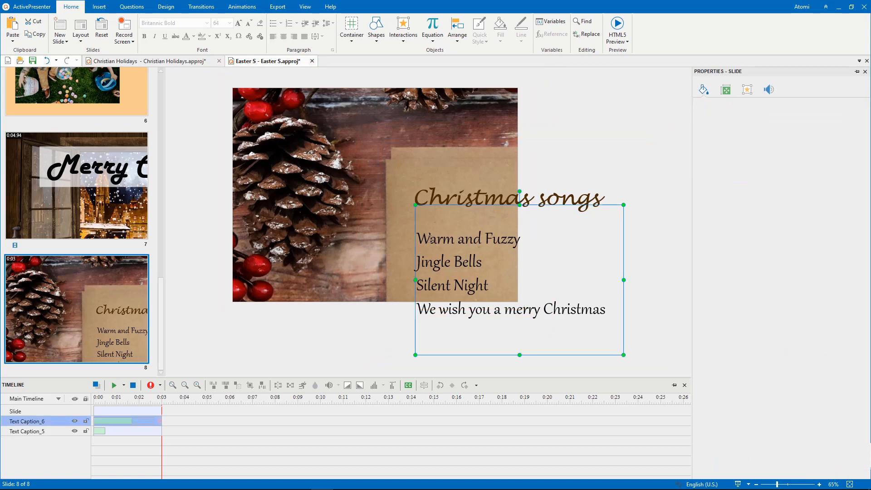
mouse_move(440, 206)
left_mouse_down()
mouse_move(385, 176)
mouse_move(309, 163)
mouse_move(451, 226)
mouse_move(440, 214)
left_mouse_up()
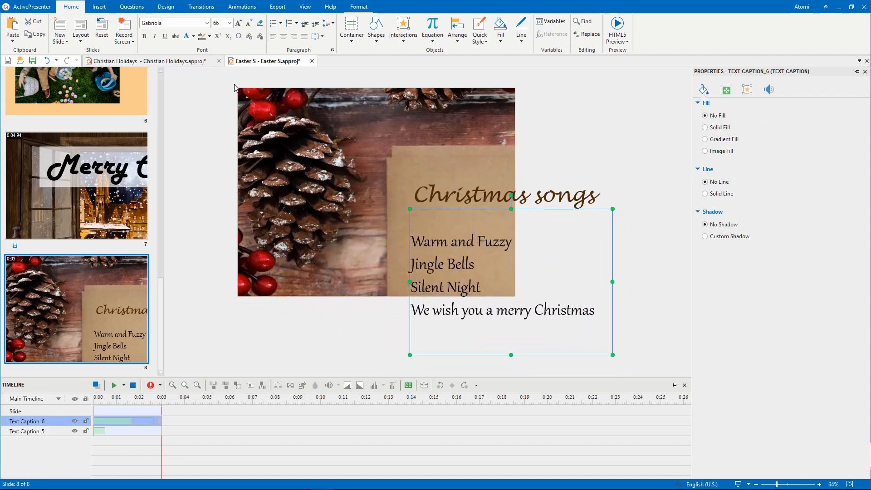
left_click(191, 65)
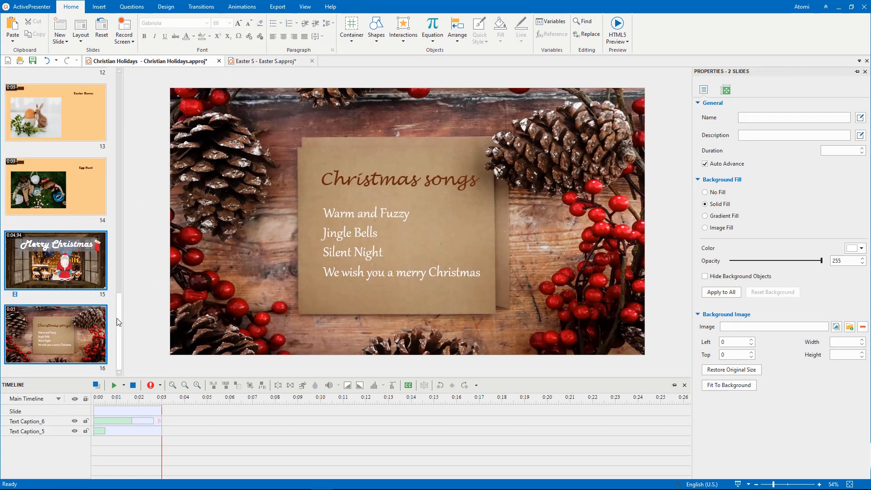
Add a Blank layout slide from the 1_Blank theme after slide 1 and insert the image break section.png on it.
left_click_drag(117, 318, 140, 84)
left_click(55, 100)
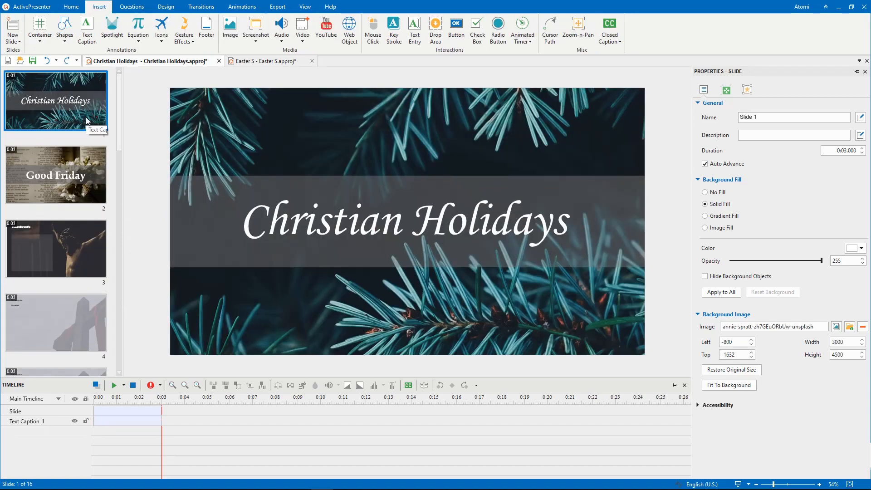
left_click(19, 41)
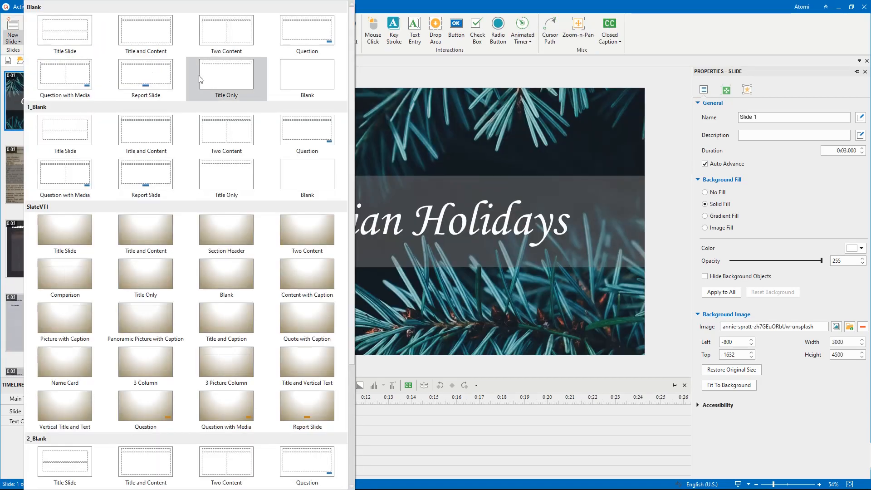
left_click(322, 165)
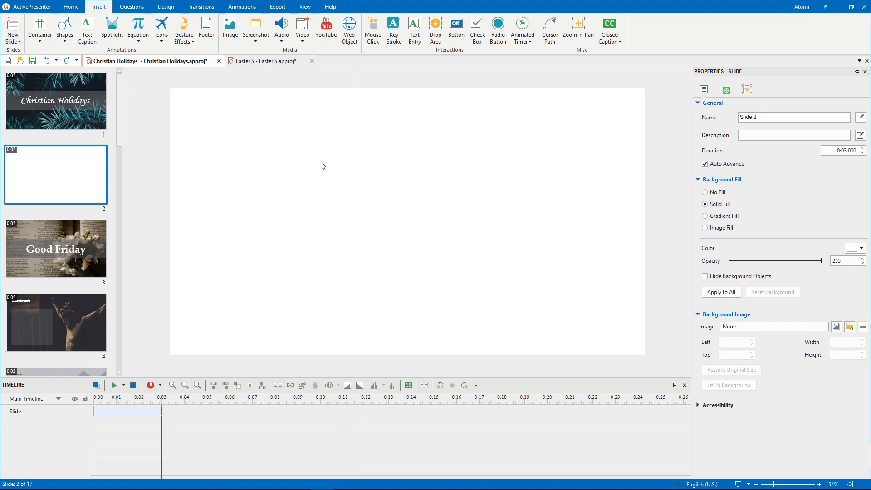
left_click(230, 30)
left_click(117, 113)
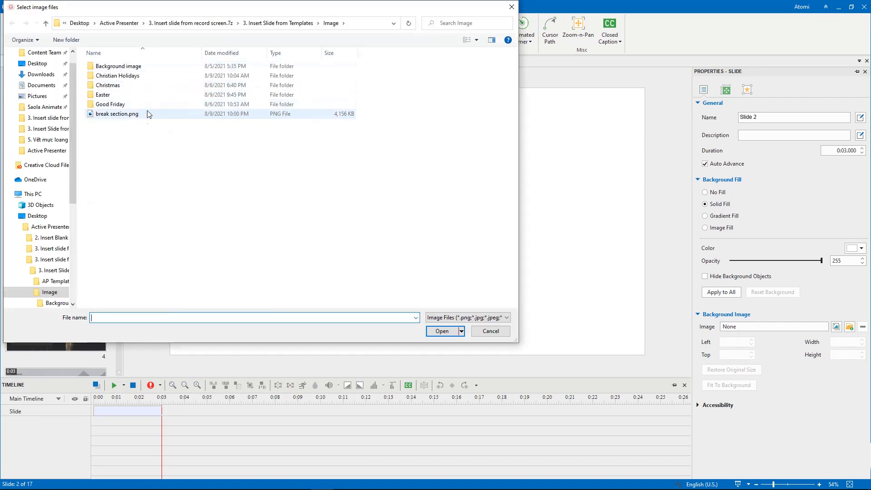
left_click(442, 331)
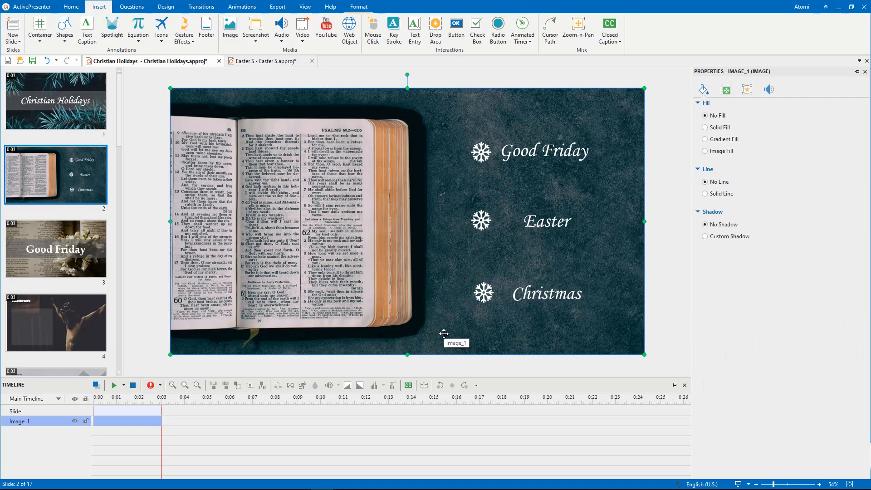
Review the finished slides in order from the Christian Holidays title slide to the Merry Christmas slide.
left_click(99, 104)
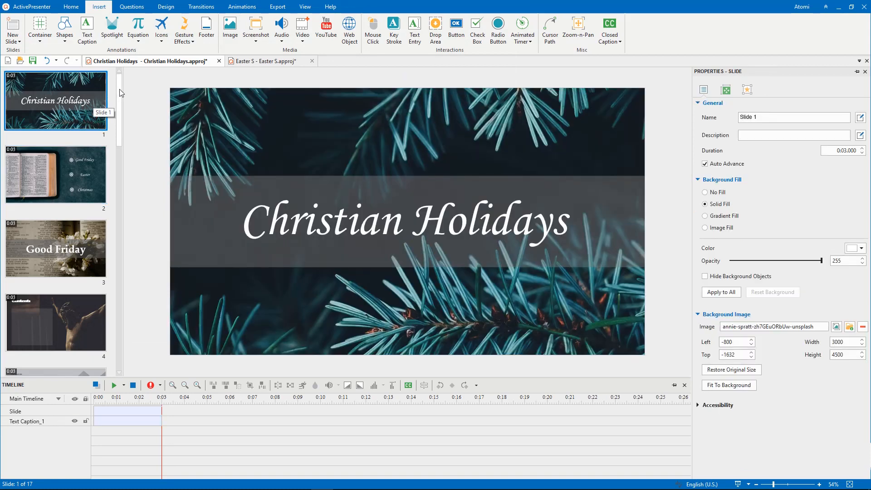
key("Down")
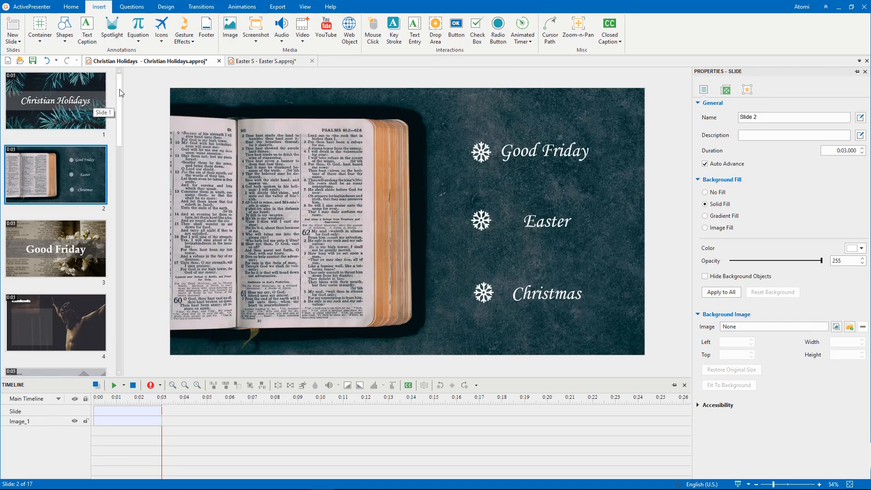
key("Down")
key("Down")
key("Down")
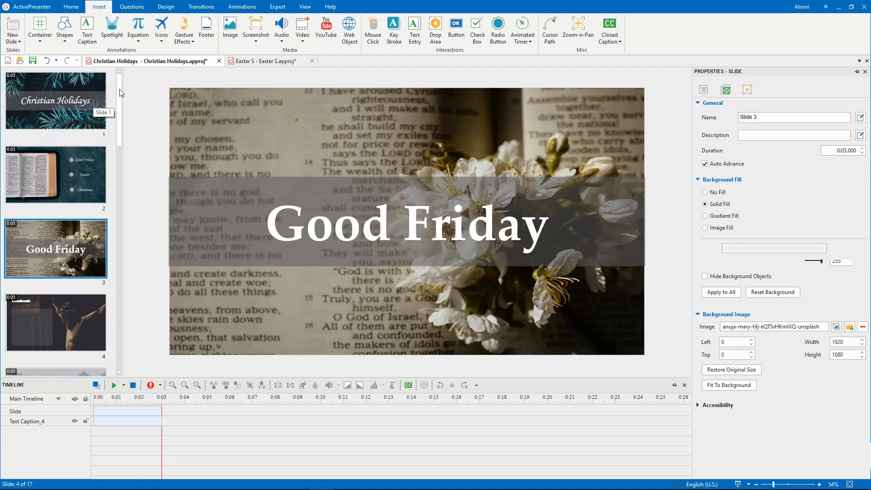
key("Down")
key("Down")
key("Down")
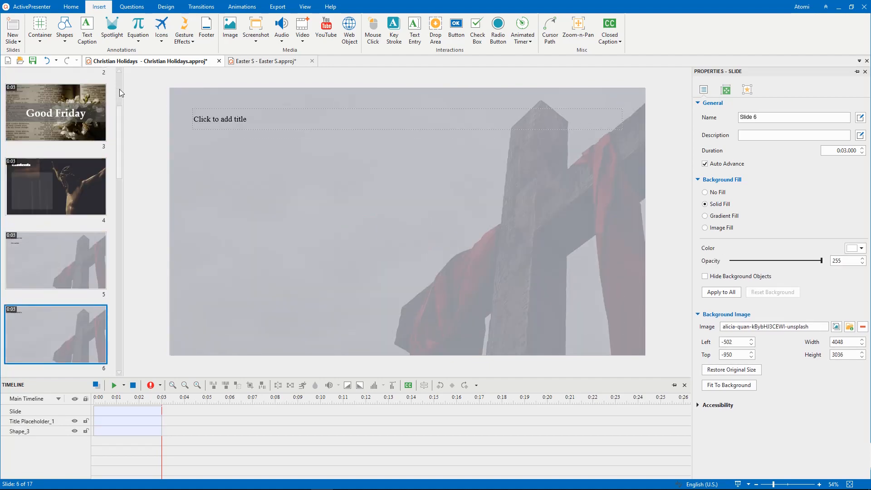
key("Down")
key("Down")
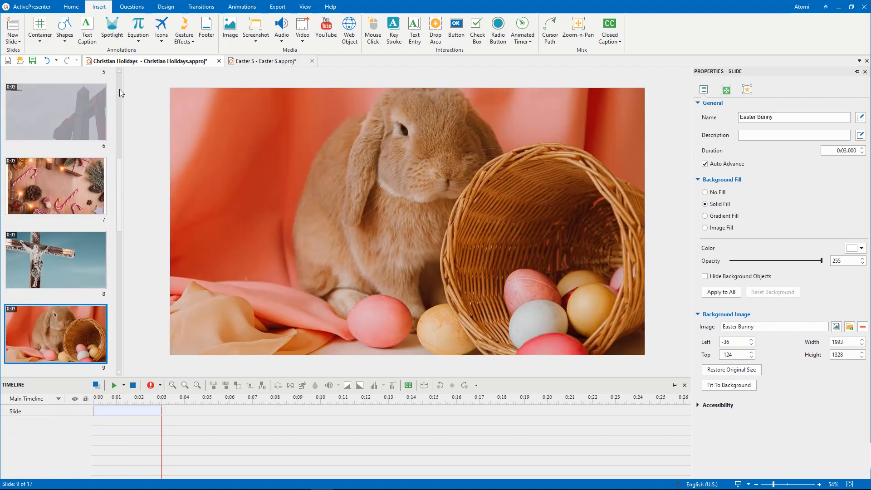
key("Down")
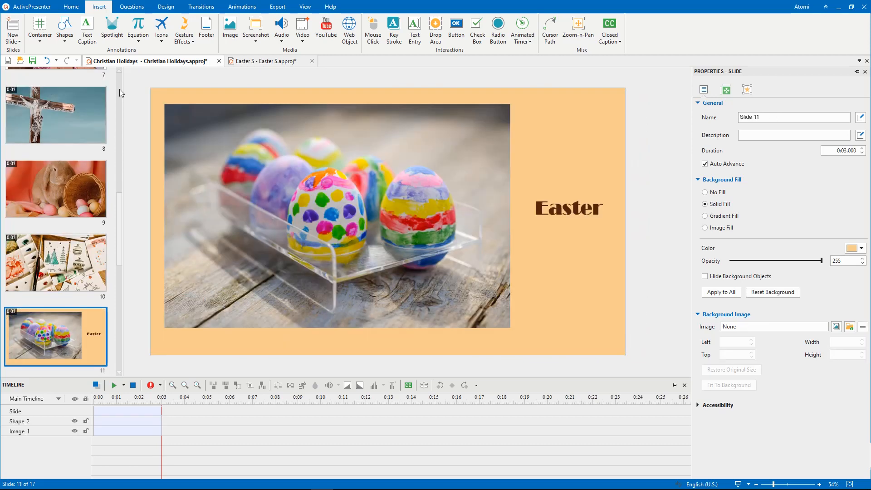
key("Down")
key("Down")
key("Down")
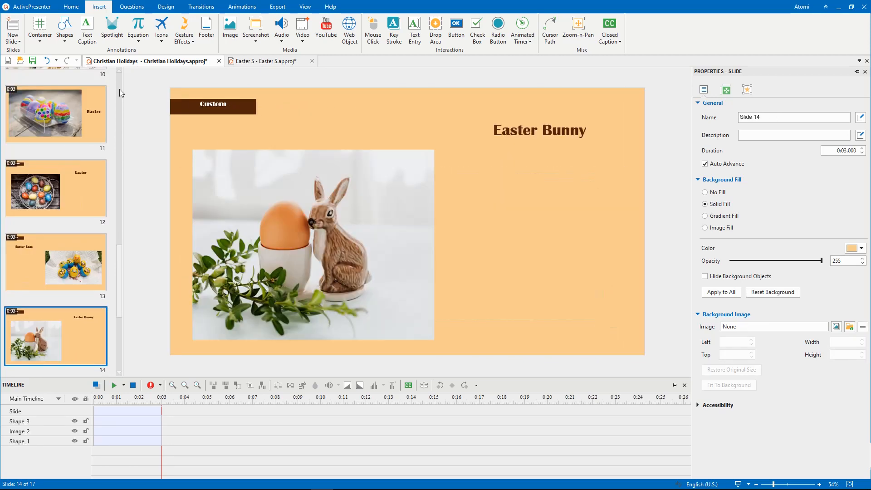
key("Down")
key("Down")
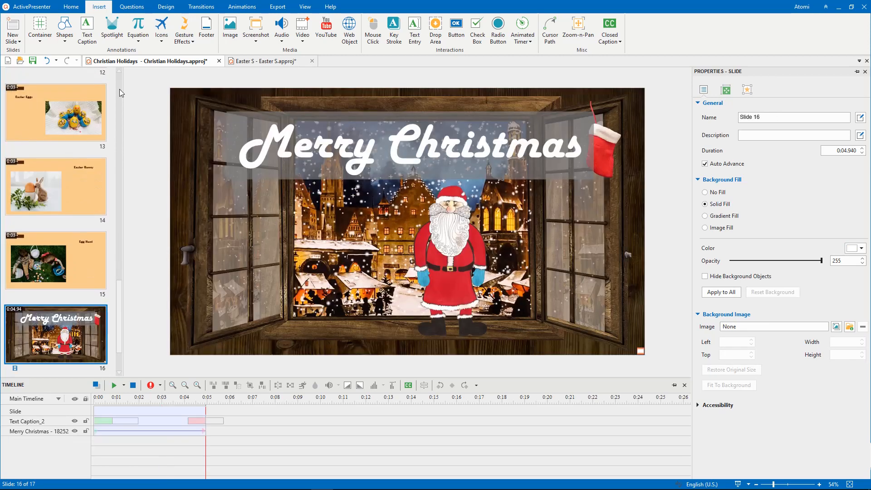